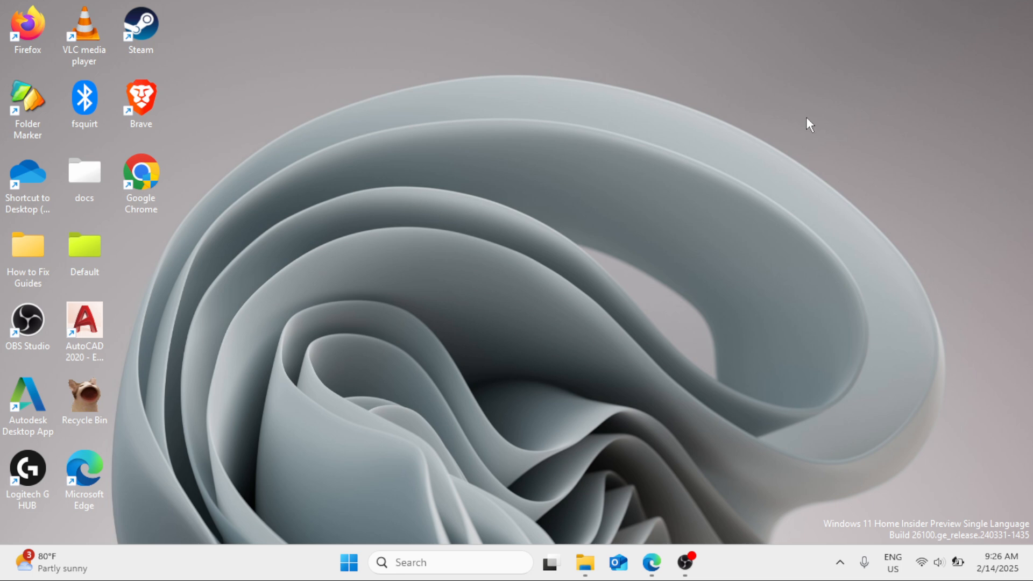
Step: Open Settings and go to the Sound page under System
left_click(349, 563)
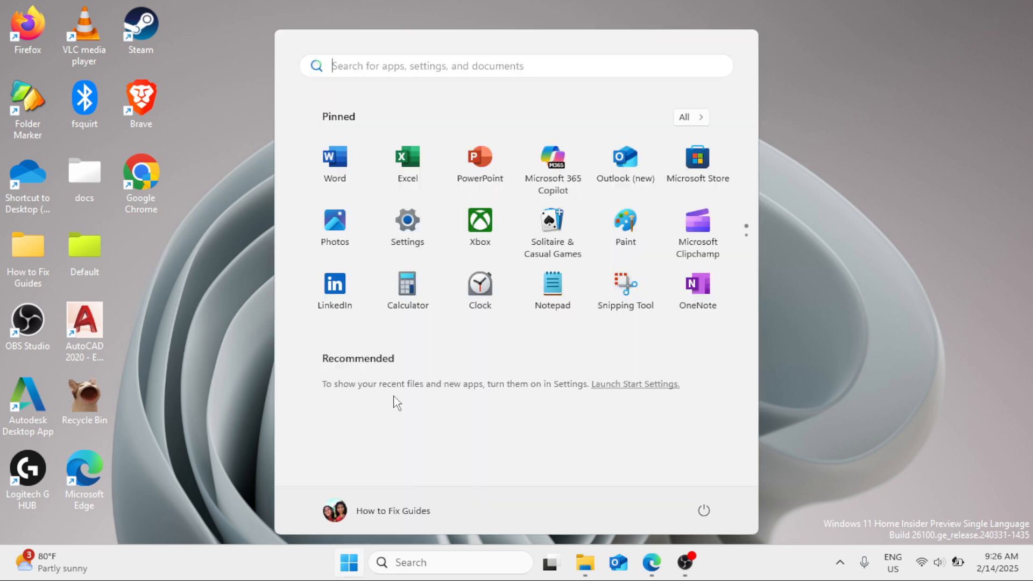
left_click(392, 217)
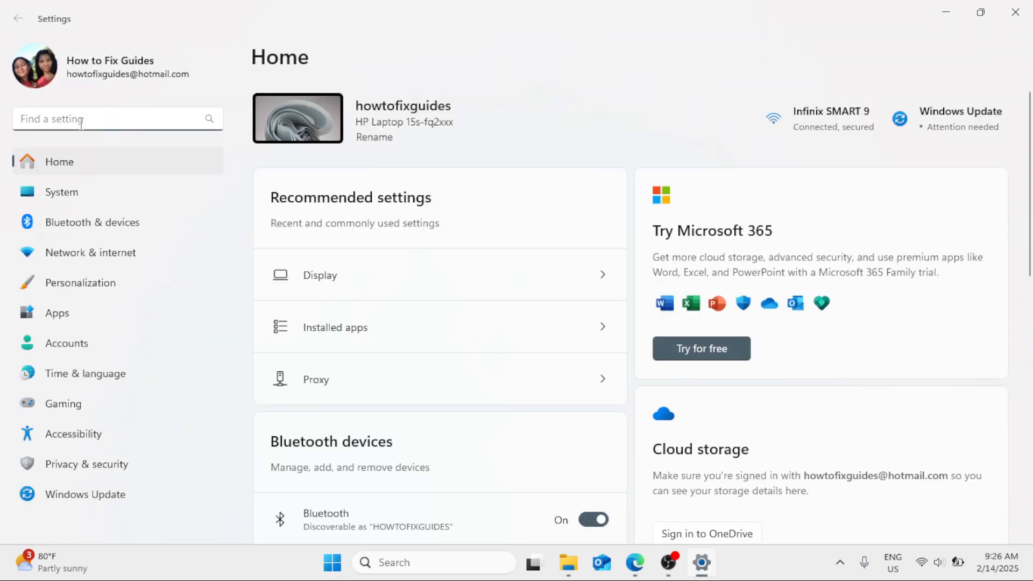
left_click(83, 194)
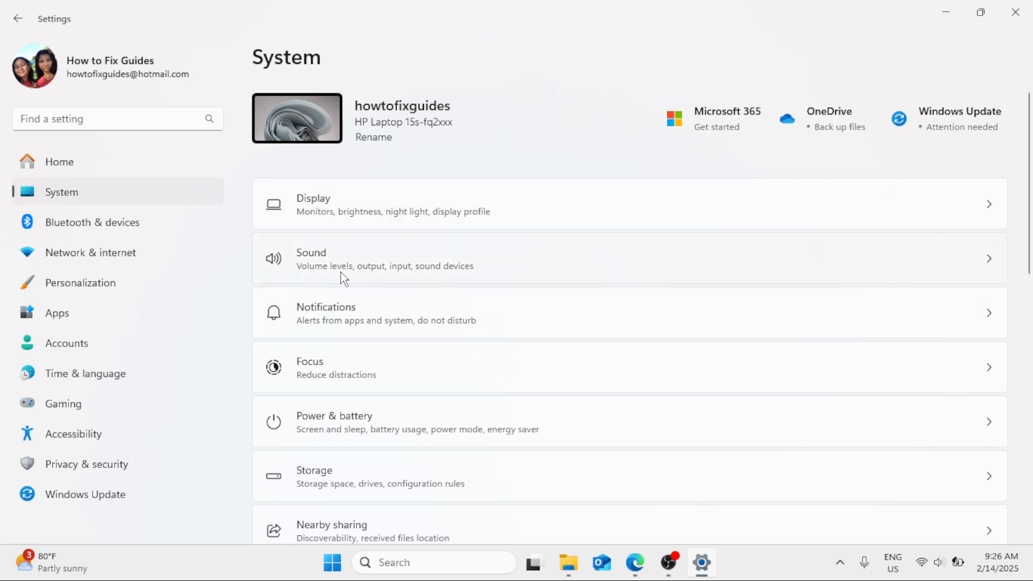
left_click(397, 267)
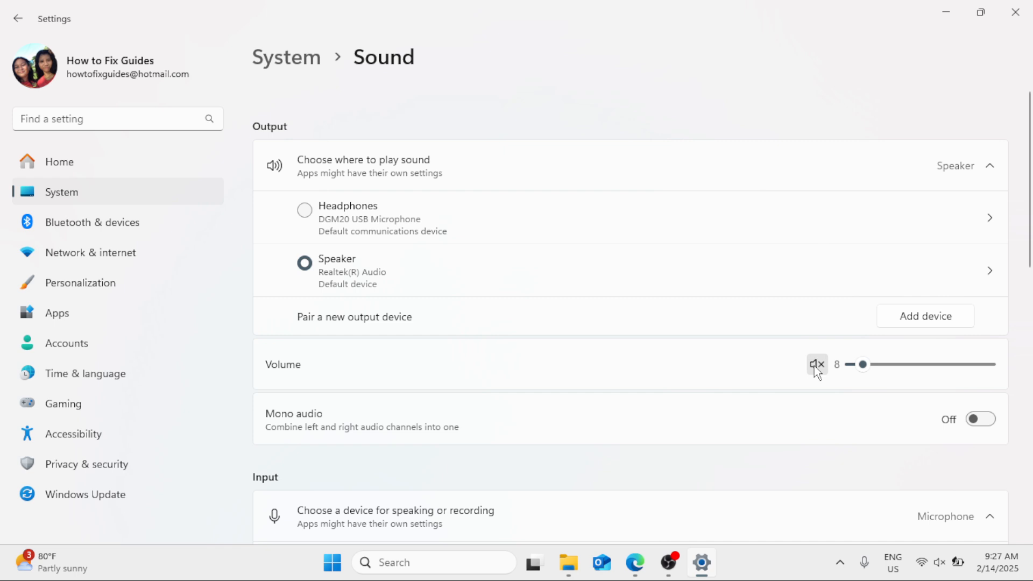
Step: Raise the speaker output volume to 29, review the input devices, and close Settings
left_click_drag(865, 368, 893, 372)
scroll(527, 343, "down", 5)
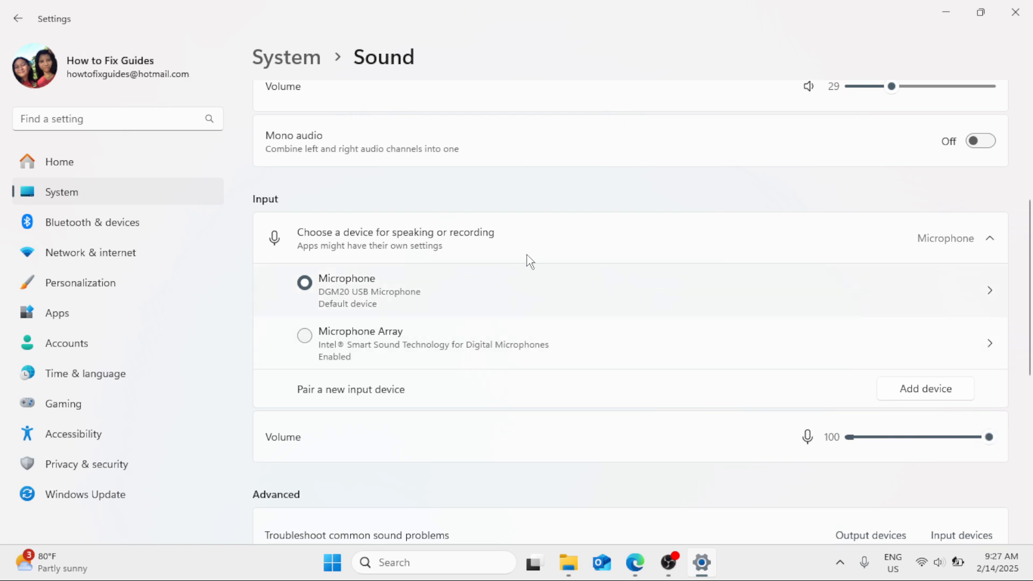
left_click(1015, 11)
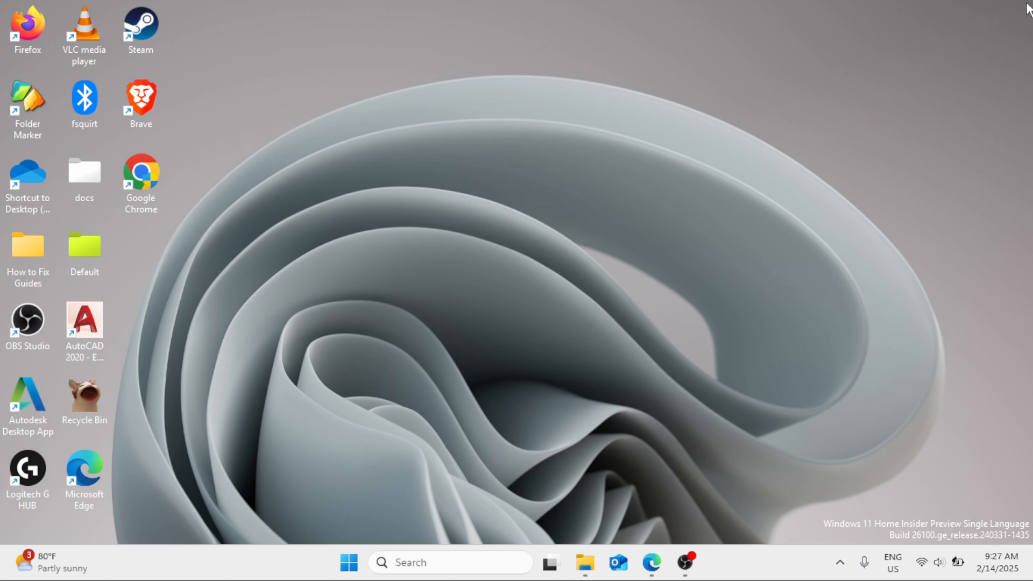
Step: Reopen Settings and go to the Microphone page under Privacy & security
left_click(348, 565)
left_click(403, 222)
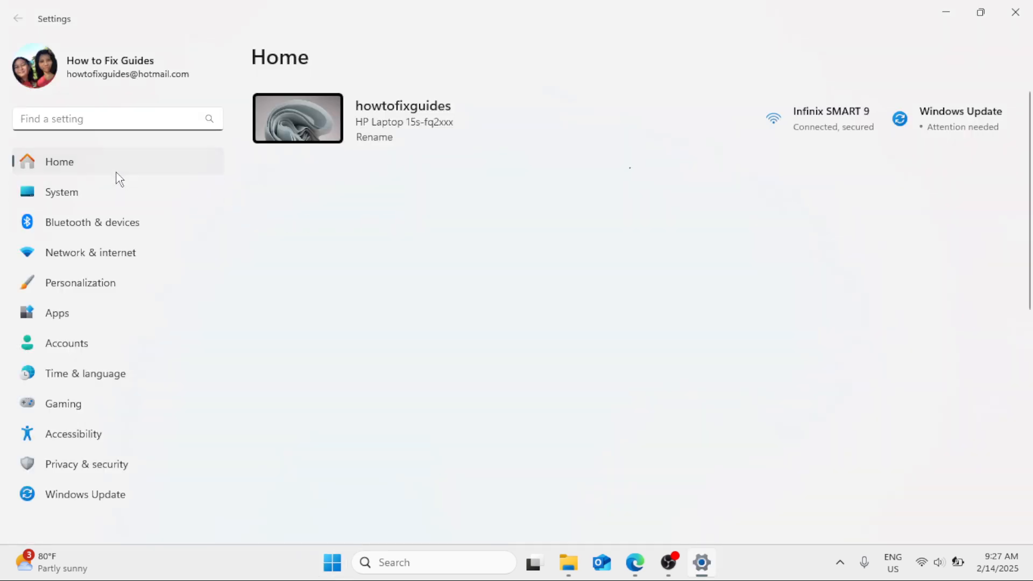
left_click(101, 469)
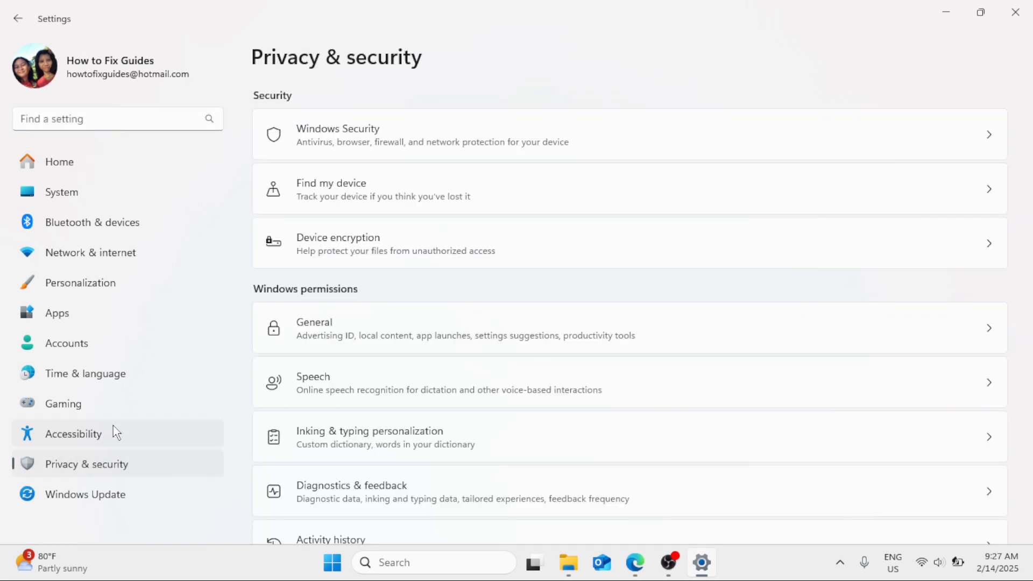
scroll(424, 340, "down", 9)
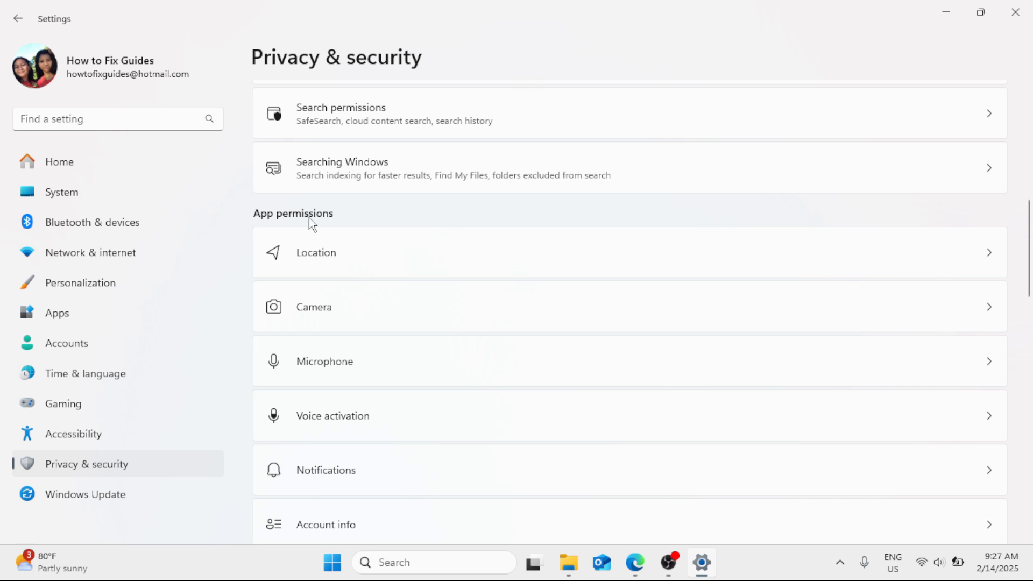
left_click(317, 374)
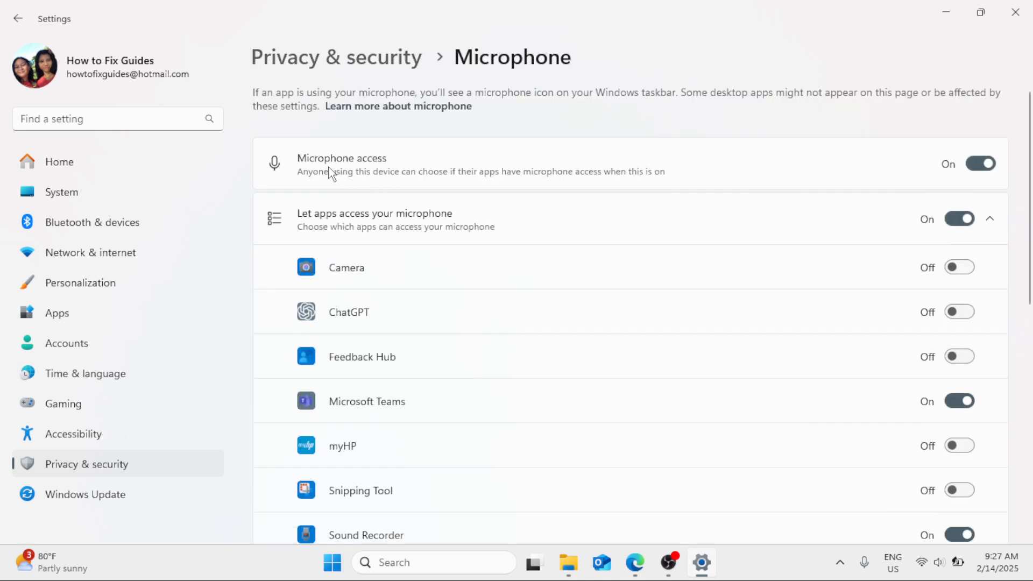
Step: Switch microphone access off and back on again
left_click(982, 165)
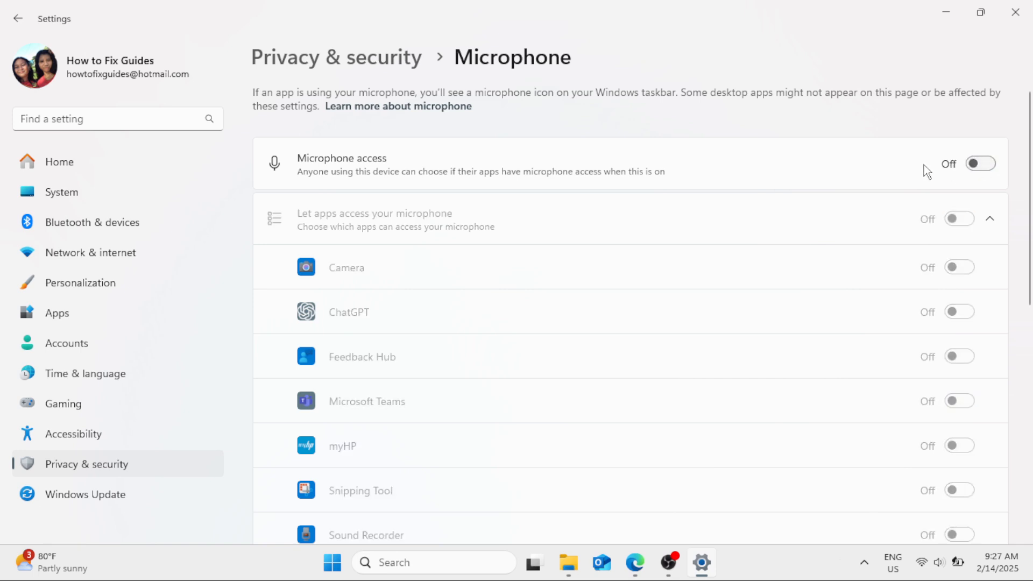
left_click(982, 165)
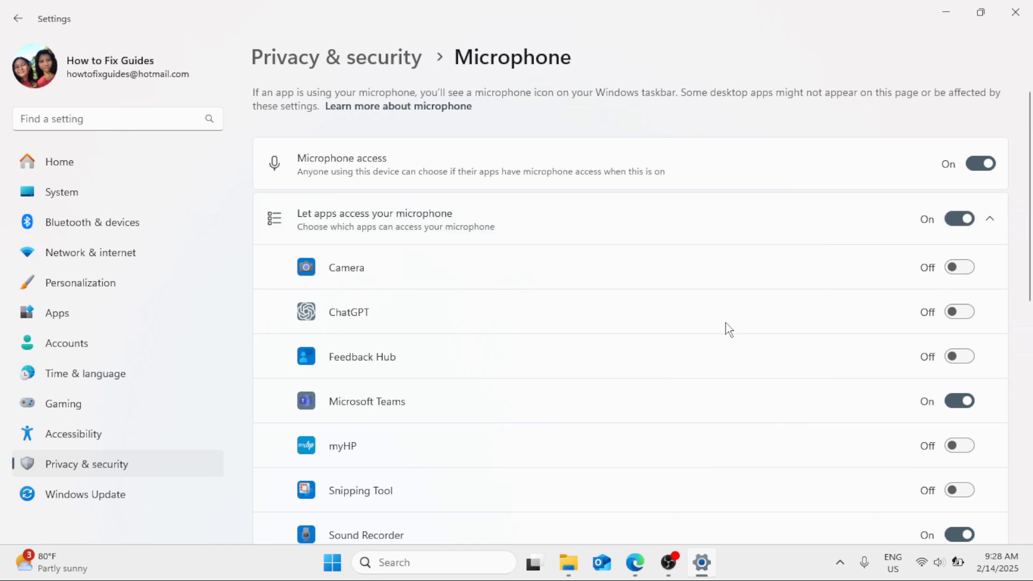
Step: Allow WhatsApp to access the microphone and close Settings
scroll(729, 329, "down", 5)
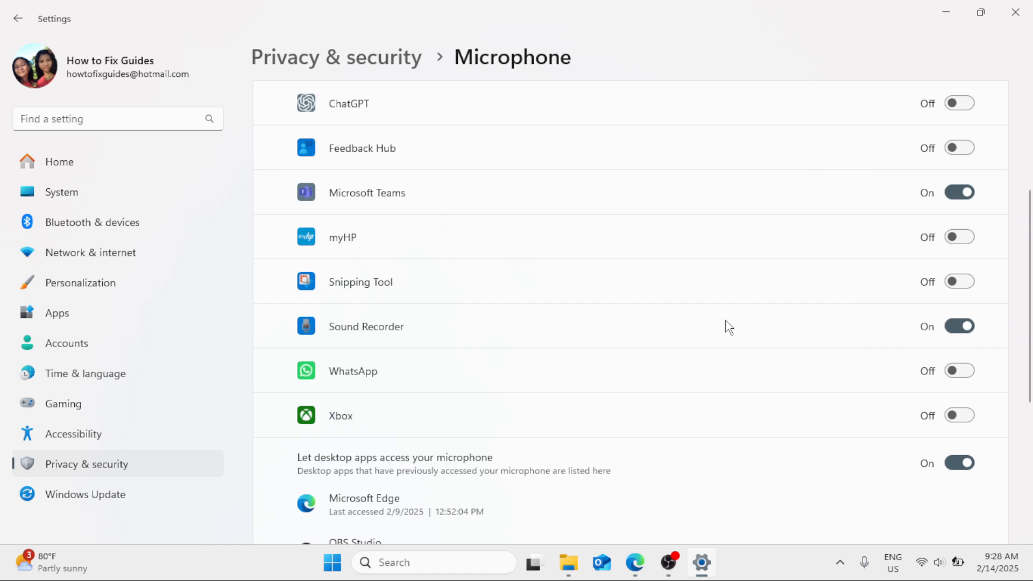
left_click(960, 371)
scroll(1031, 351, "up", 5)
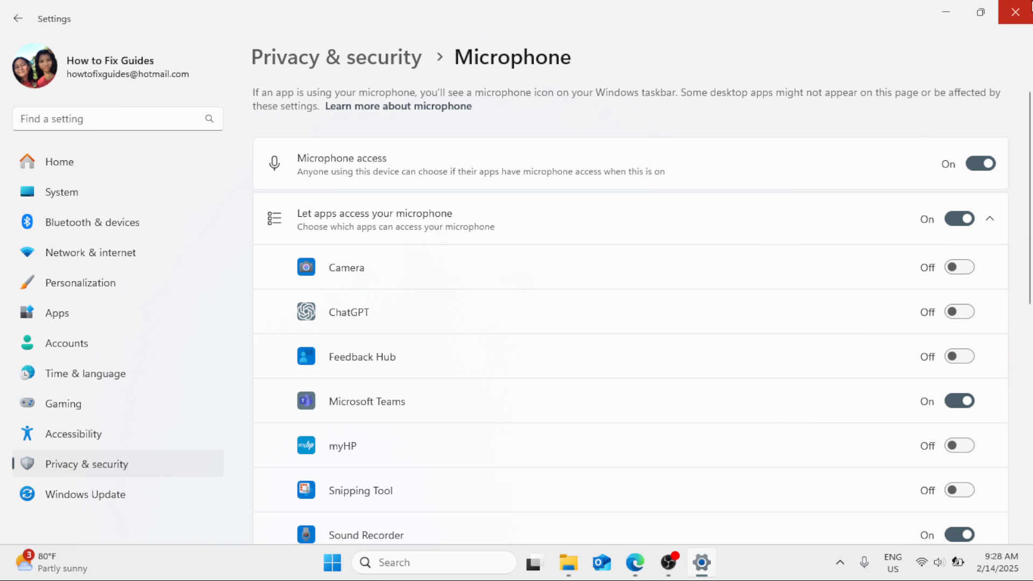
left_click(1015, 12)
Step: Search for services and open the Services console
left_click(444, 562)
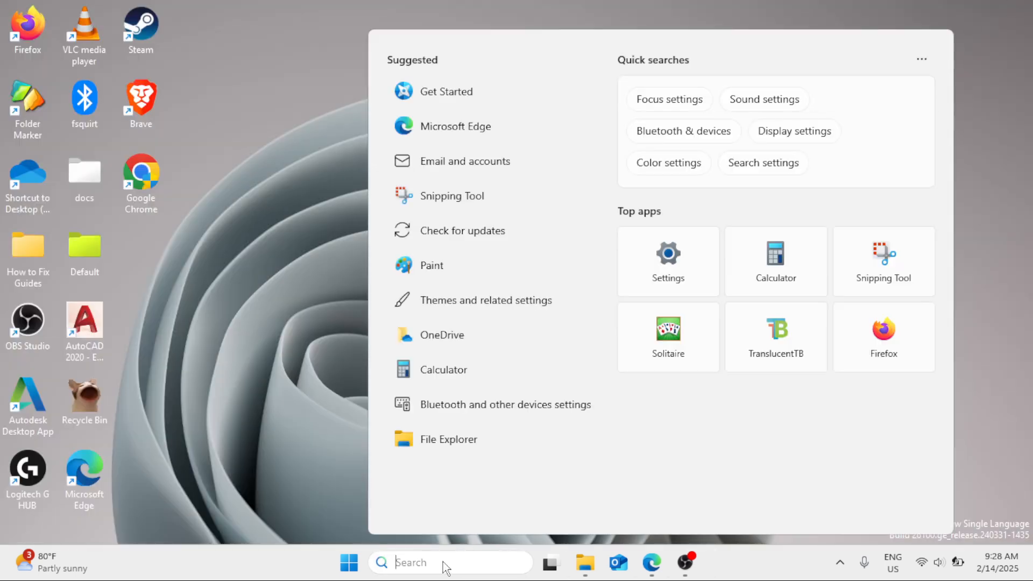
type("services")
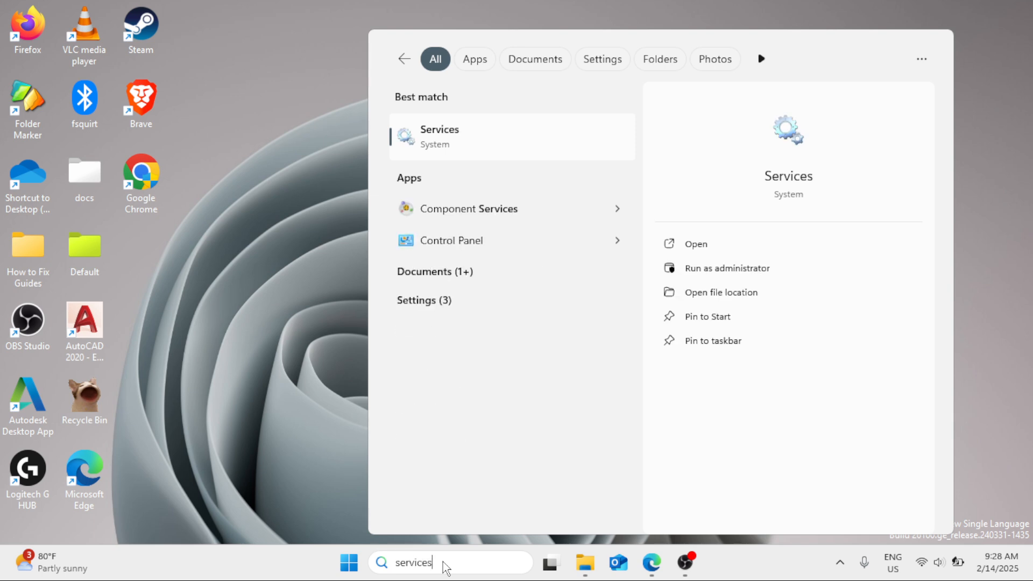
left_click(480, 147)
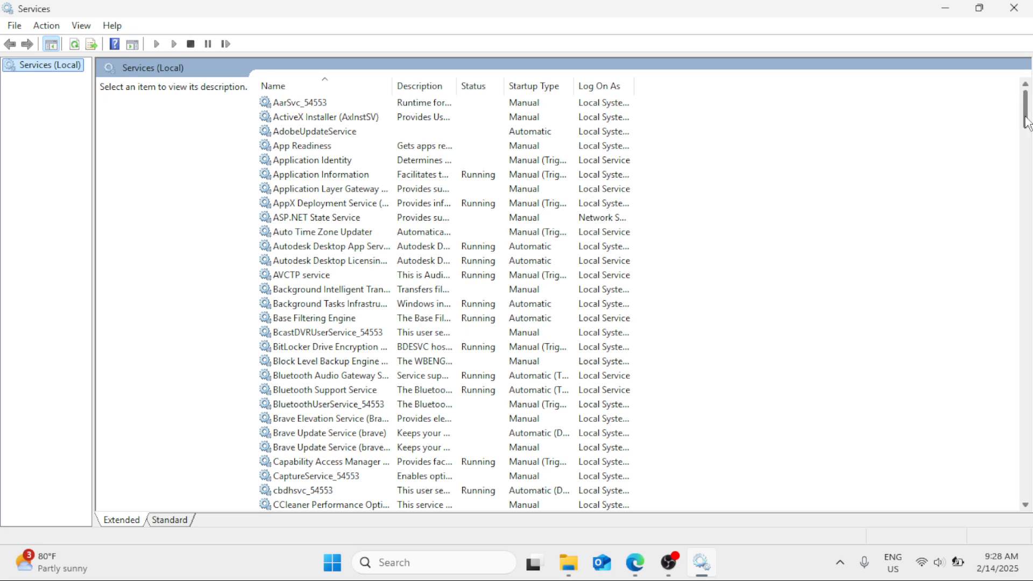
Step: Open the Windows Audio service's properties and set its startup type to Automatic
left_click_drag(1025, 125, 1028, 451)
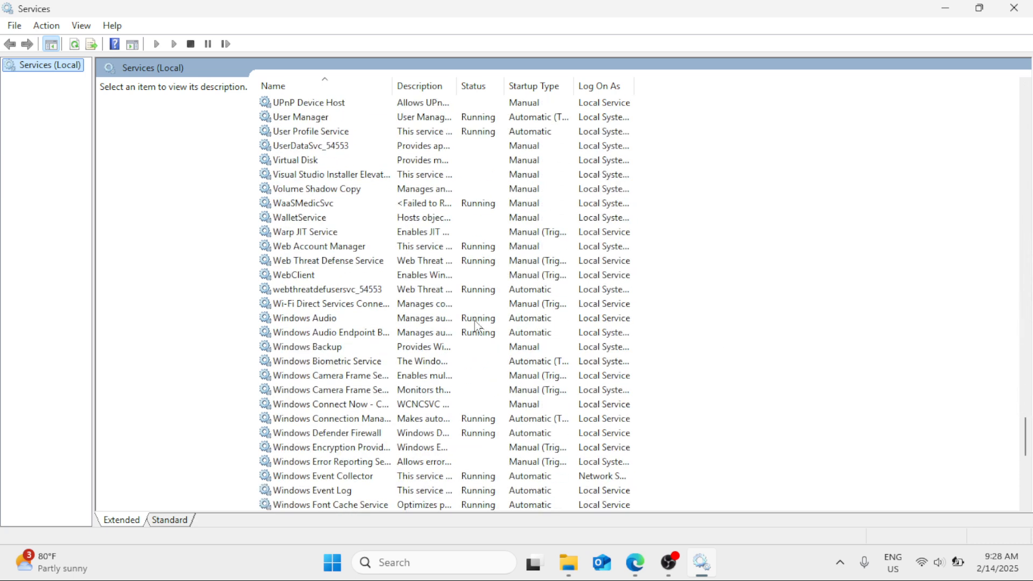
left_click(334, 322)
right_click(333, 322)
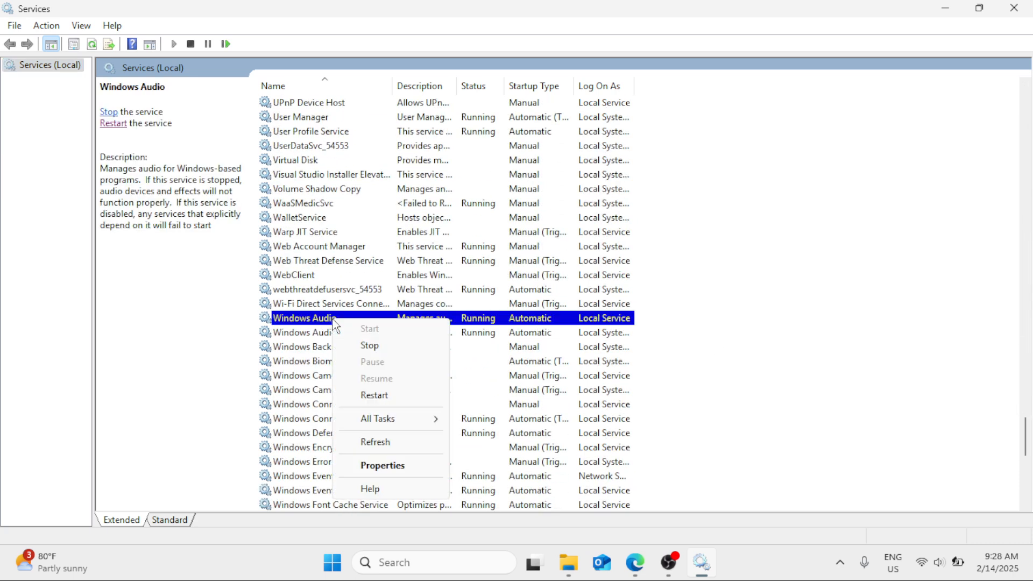
left_click(372, 463)
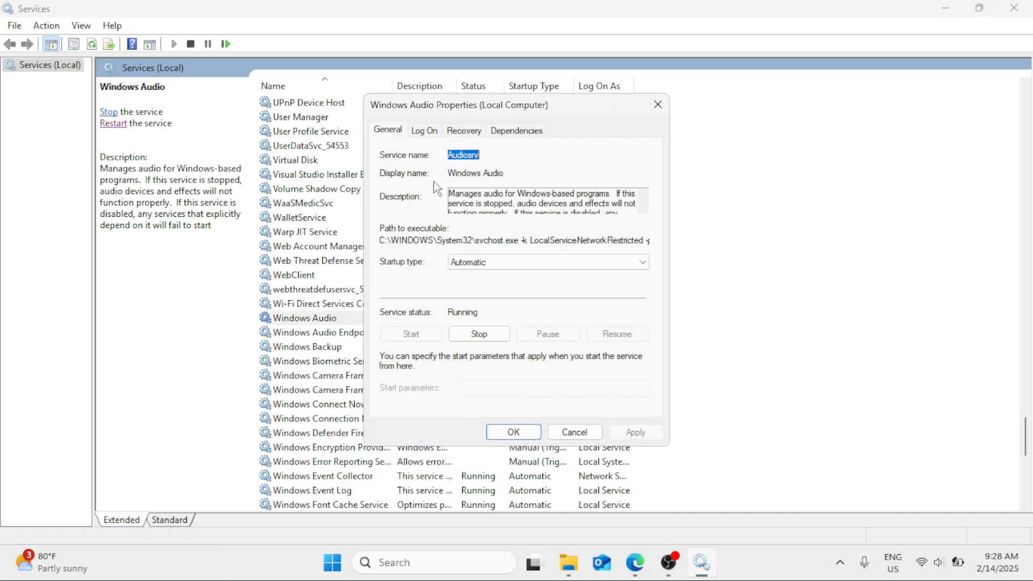
left_click(507, 269)
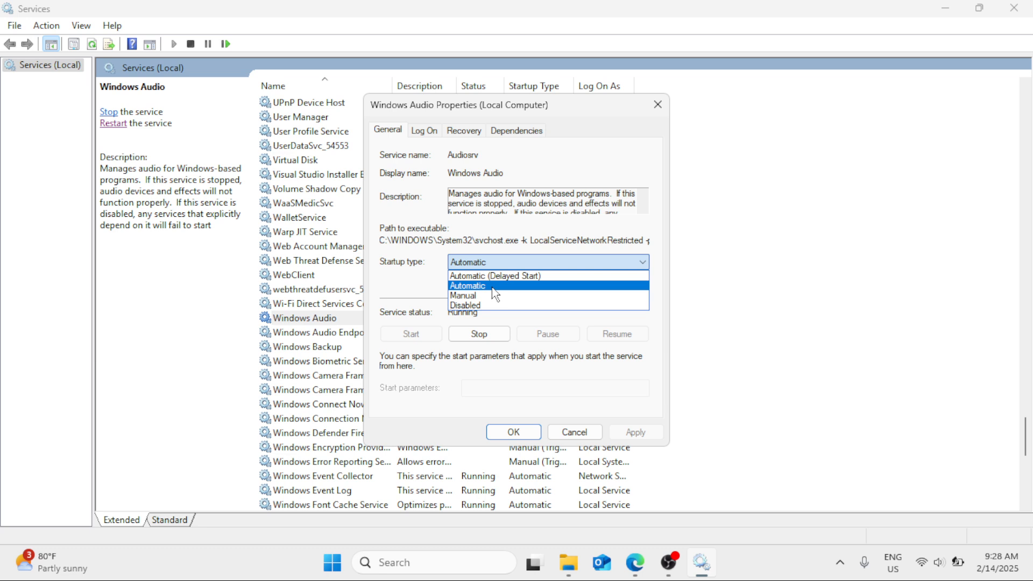
left_click(492, 287)
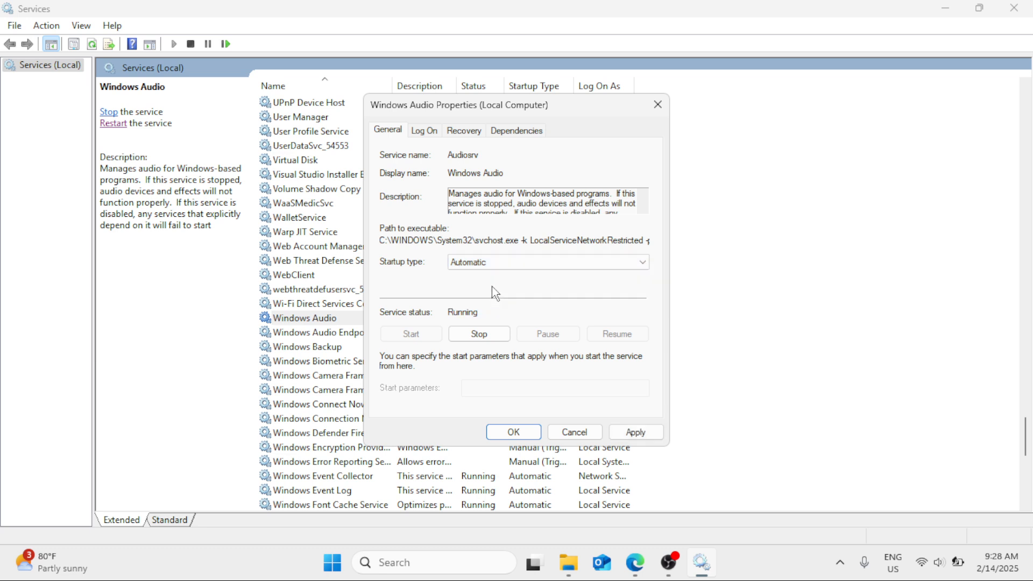
Step: Stop the Windows Audio service along with its dependent services, start it again, and apply the changes
left_click(479, 334)
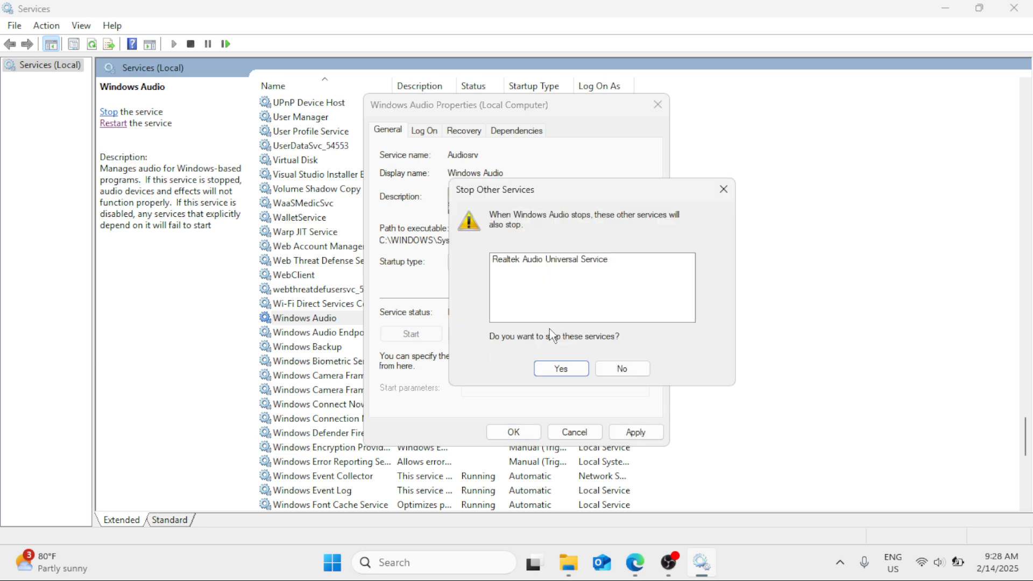
left_click(560, 368)
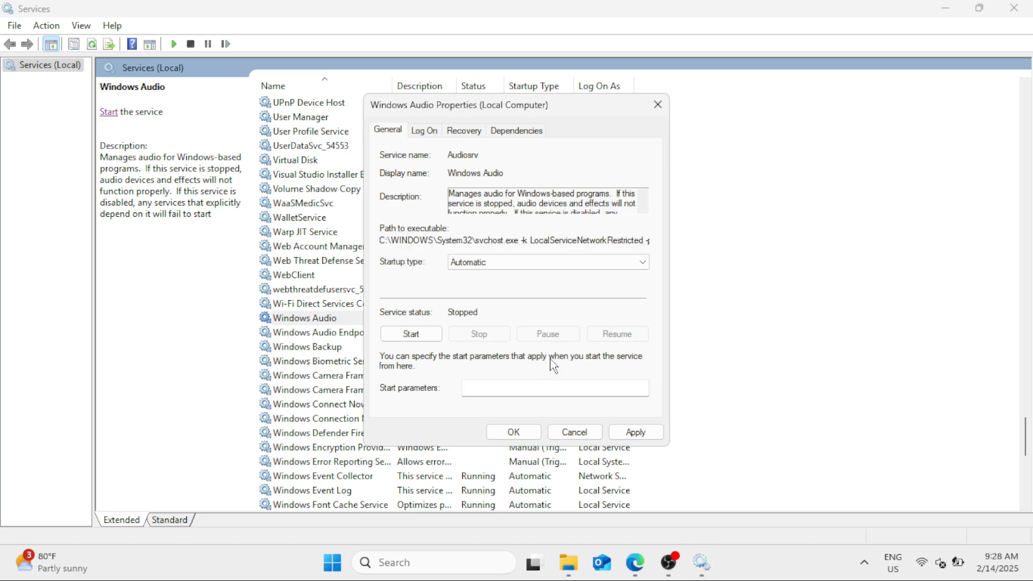
left_click(411, 333)
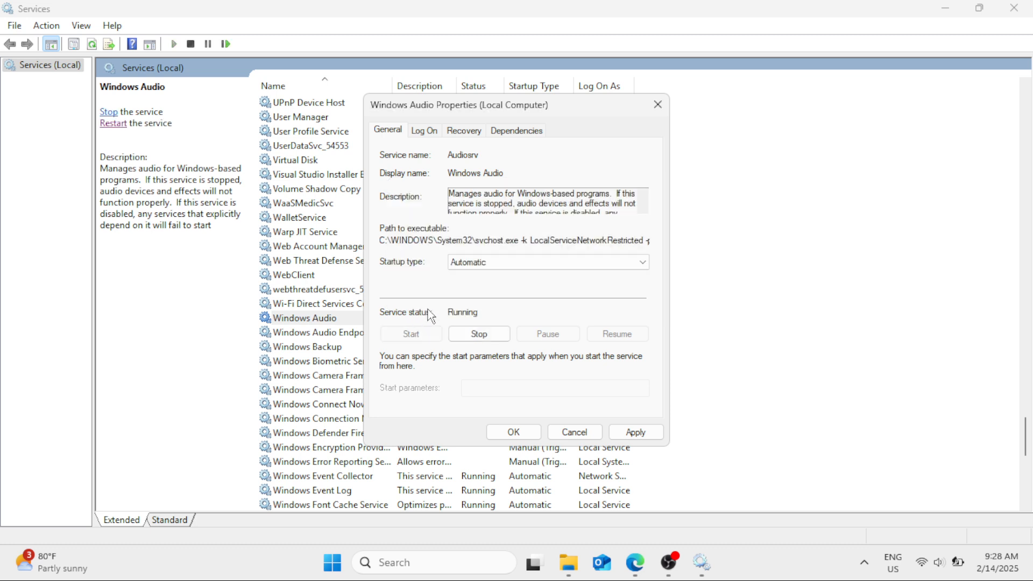
left_click(635, 431)
left_click(512, 432)
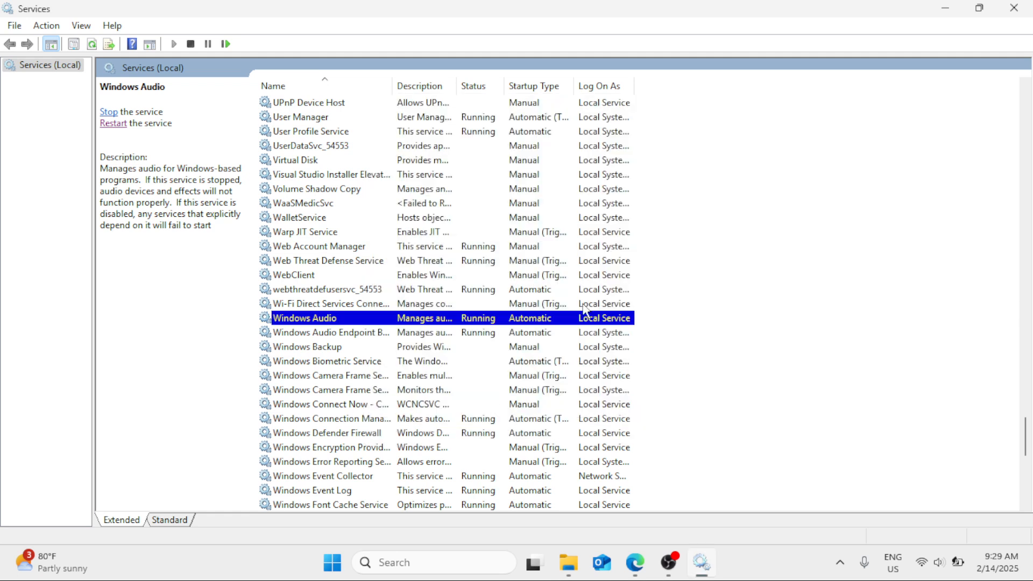
Step: Close Services and search for and open Device Manager
left_click(1025, 7)
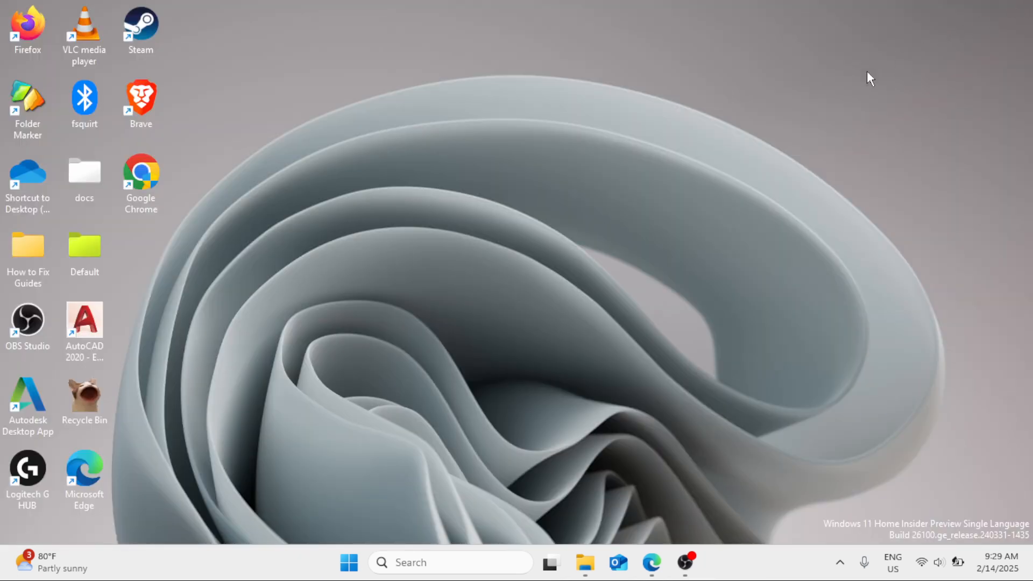
left_click(443, 557)
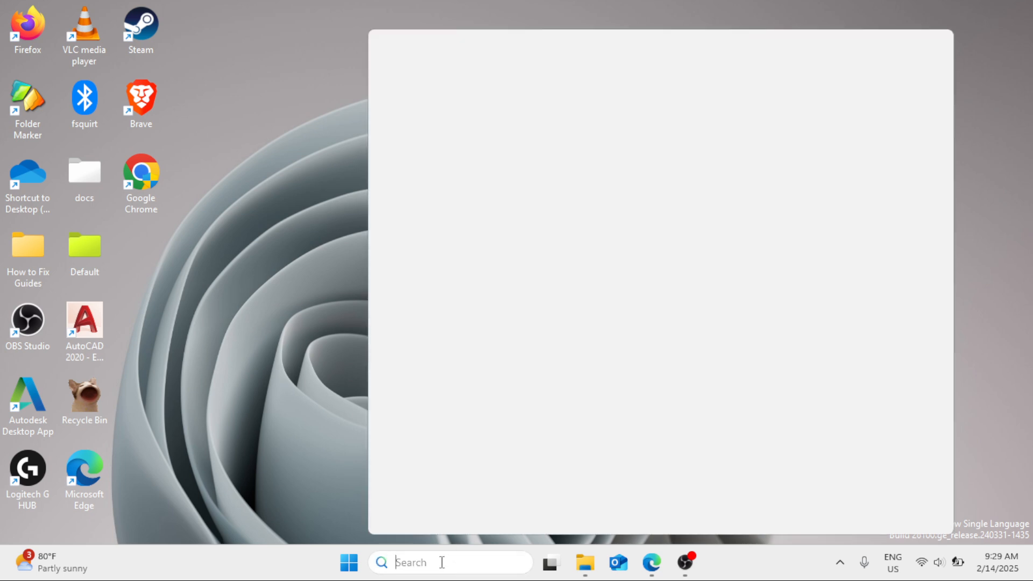
type("device ")
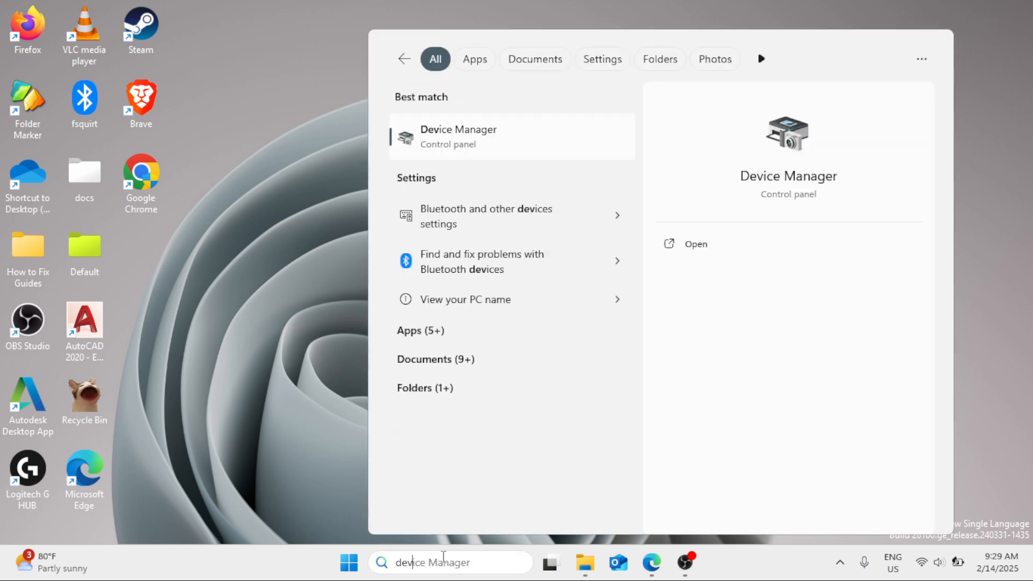
type("manag")
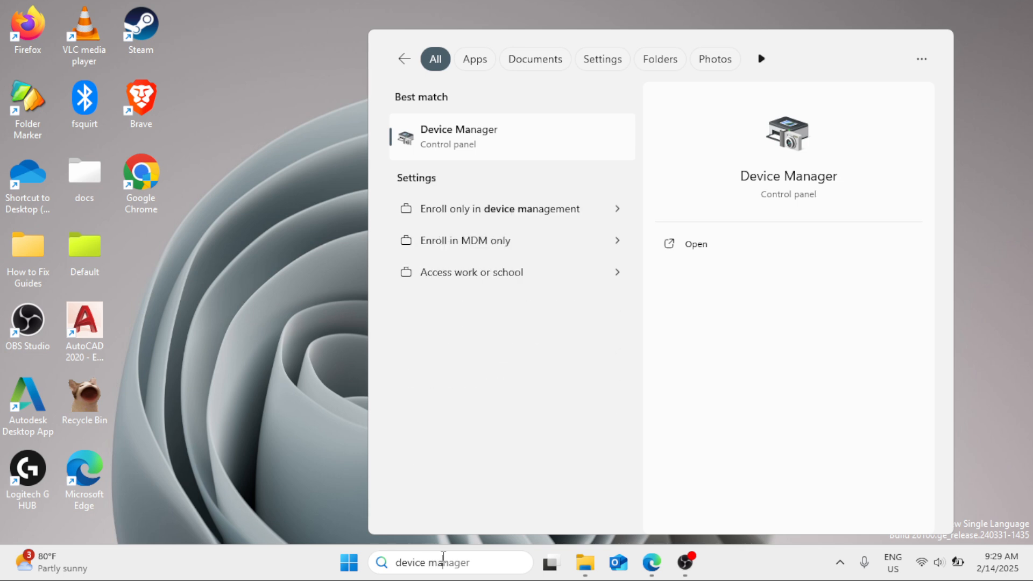
type("er")
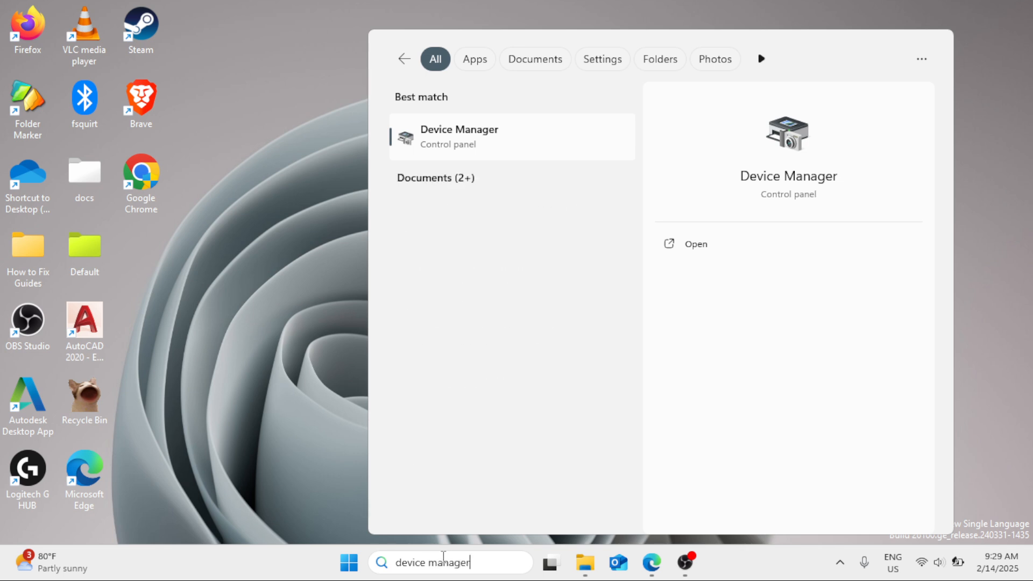
left_click(499, 153)
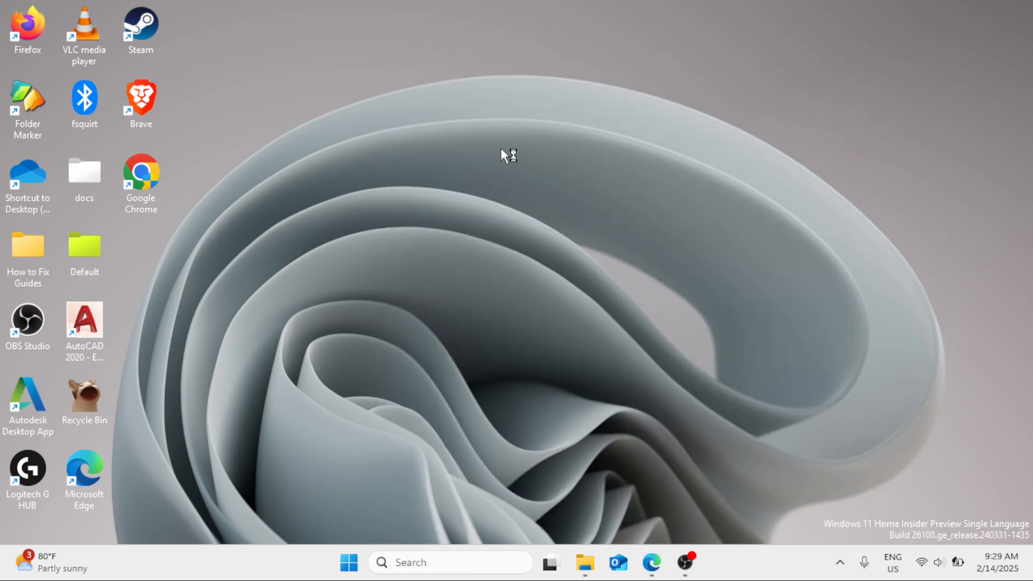
Step: Expand Audio inputs and outputs and update the Speaker (Realtek(R) Audio) driver by searching automatically
left_click_drag(360, 57, 538, 43)
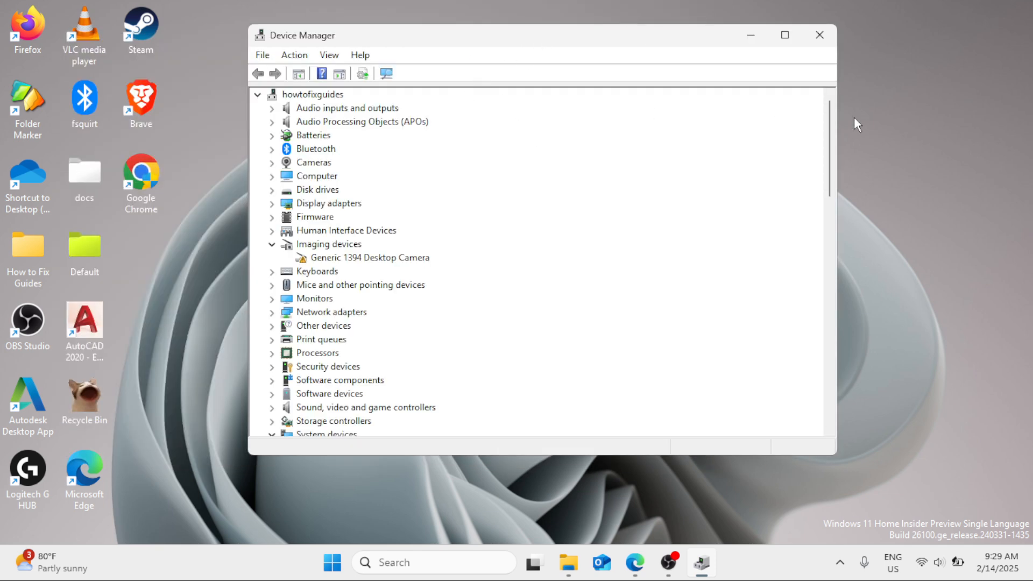
left_click(273, 109)
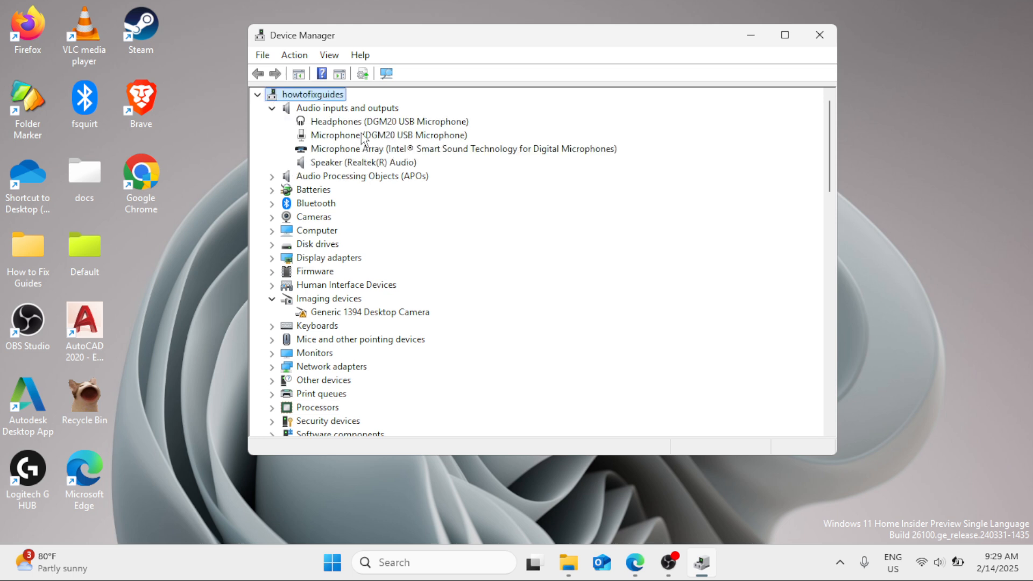
left_click(344, 164)
right_click(343, 166)
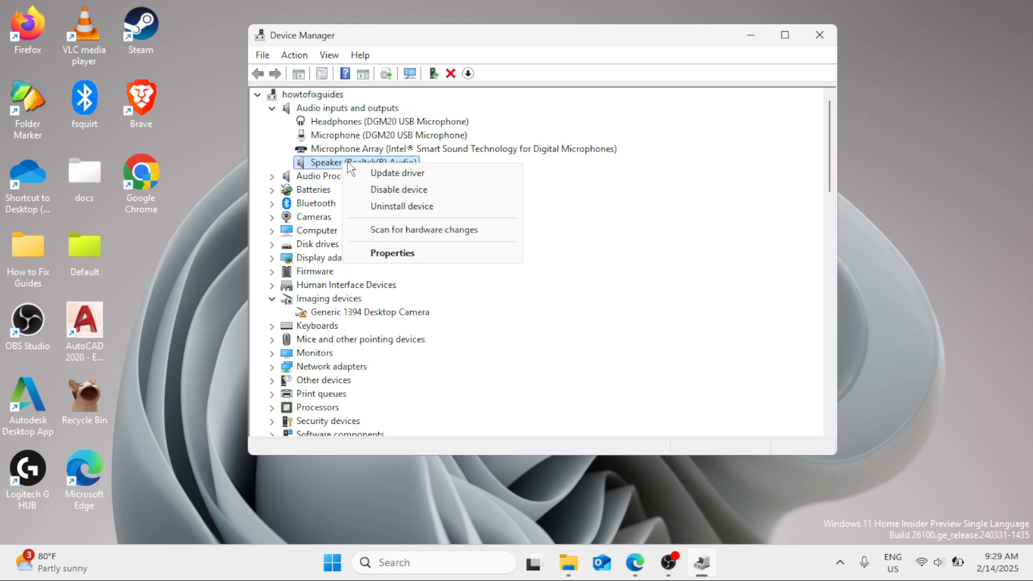
left_click(391, 175)
left_click(469, 226)
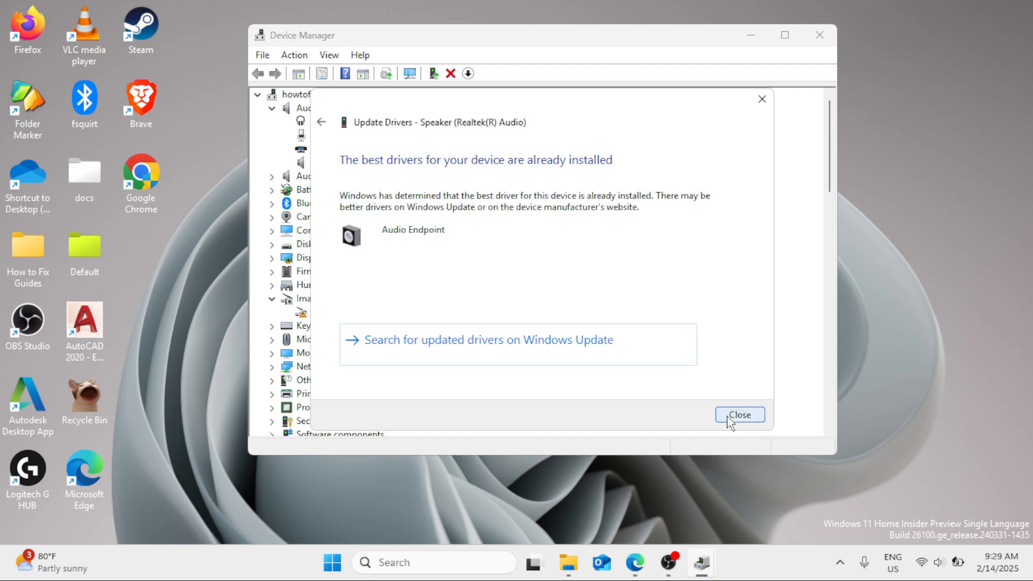
left_click(740, 416)
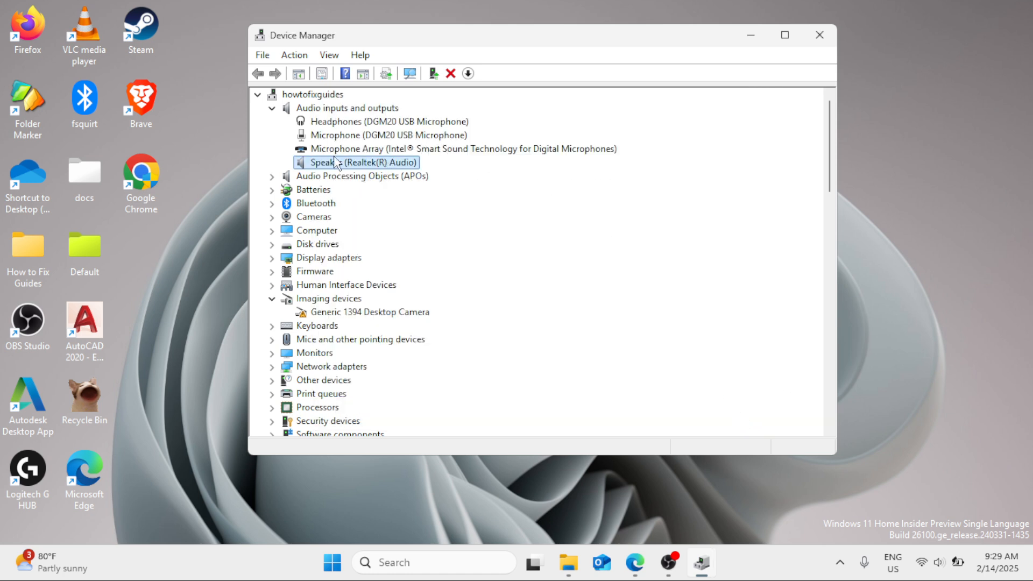
Step: Try to update the Headphones (DGM20 USB Microphone) driver automatically, cancelling the search
left_click(336, 125)
right_click(349, 125)
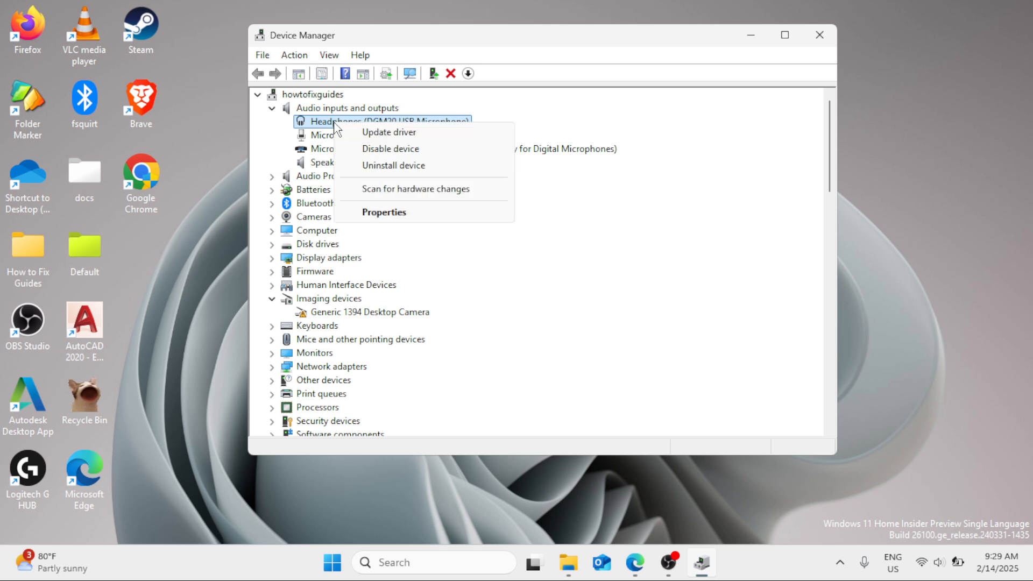
left_click(372, 133)
left_click(433, 231)
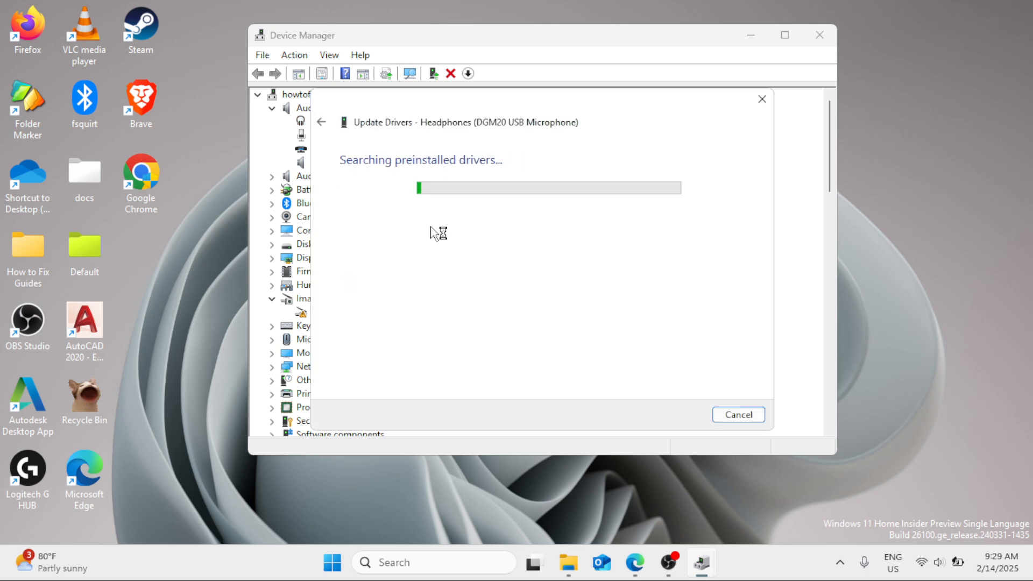
left_click(743, 416)
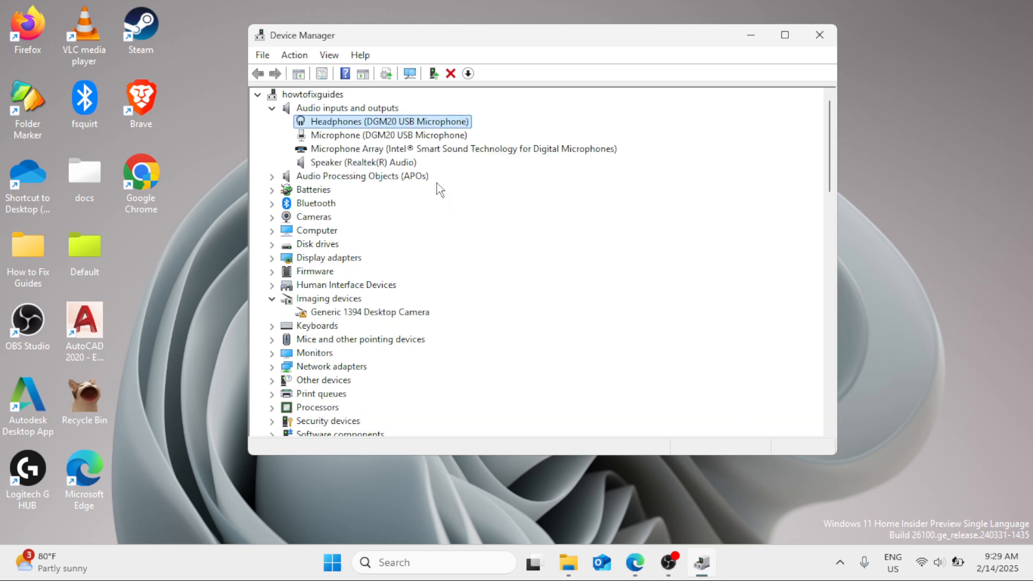
Step: Update the Microphone (DGM20 USB Microphone) driver by searching automatically
left_click(397, 138)
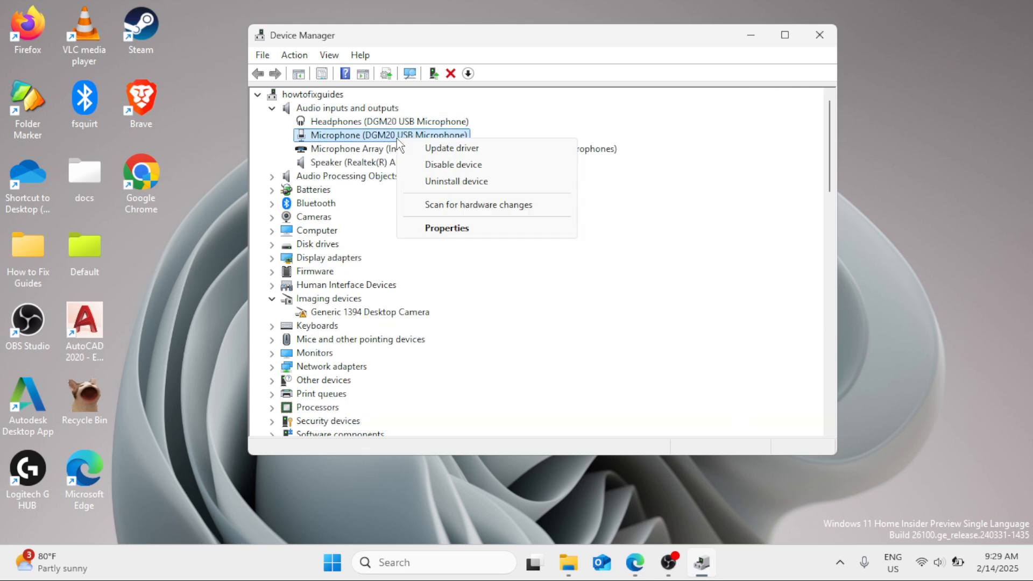
left_click(423, 148)
left_click(486, 230)
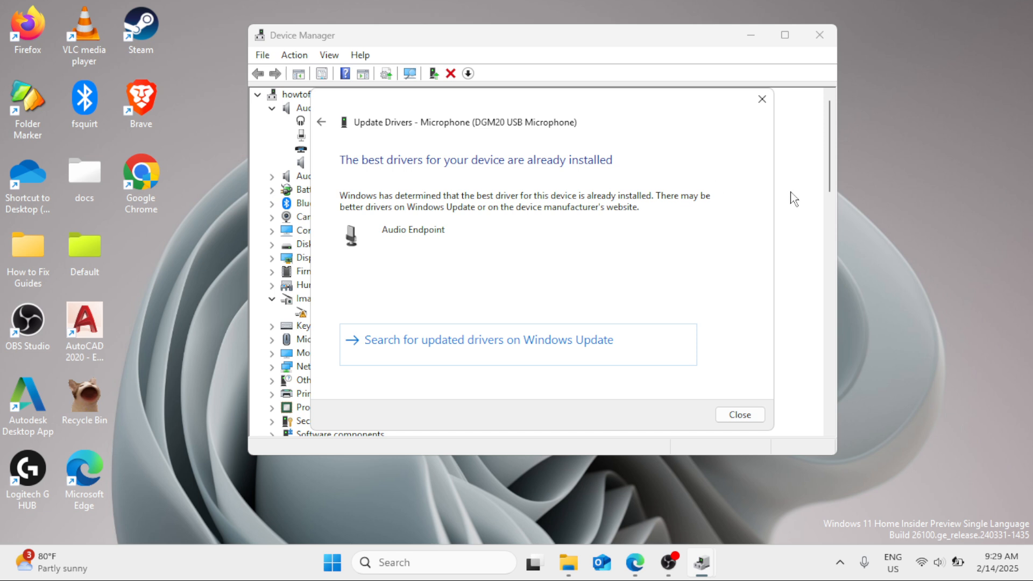
left_click(728, 416)
Step: Update the Microphone Array (Intel® Smart Sound Technology for Digital Microphones) driver by searching automatically
left_click(401, 150)
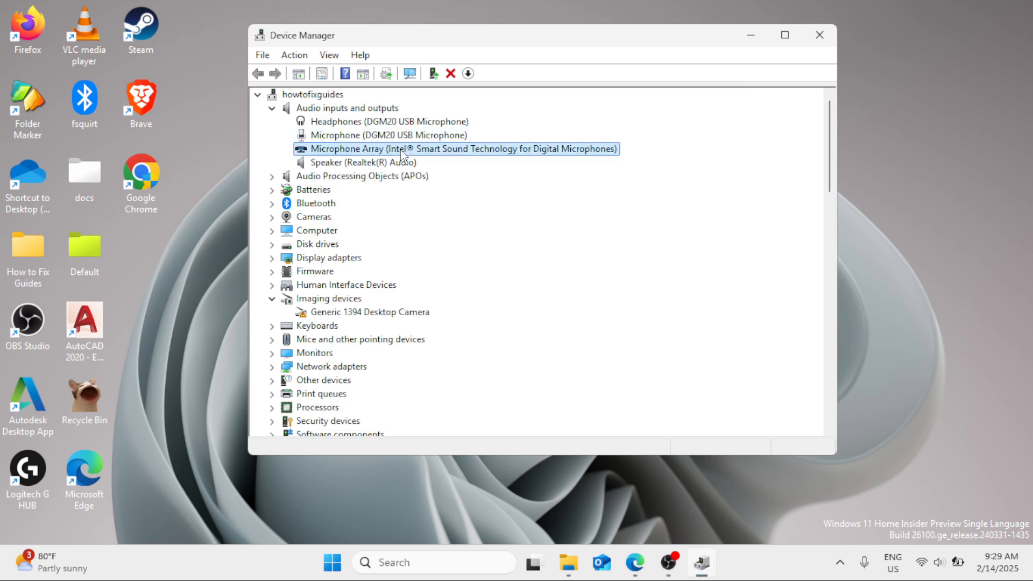
right_click(401, 151)
left_click(437, 157)
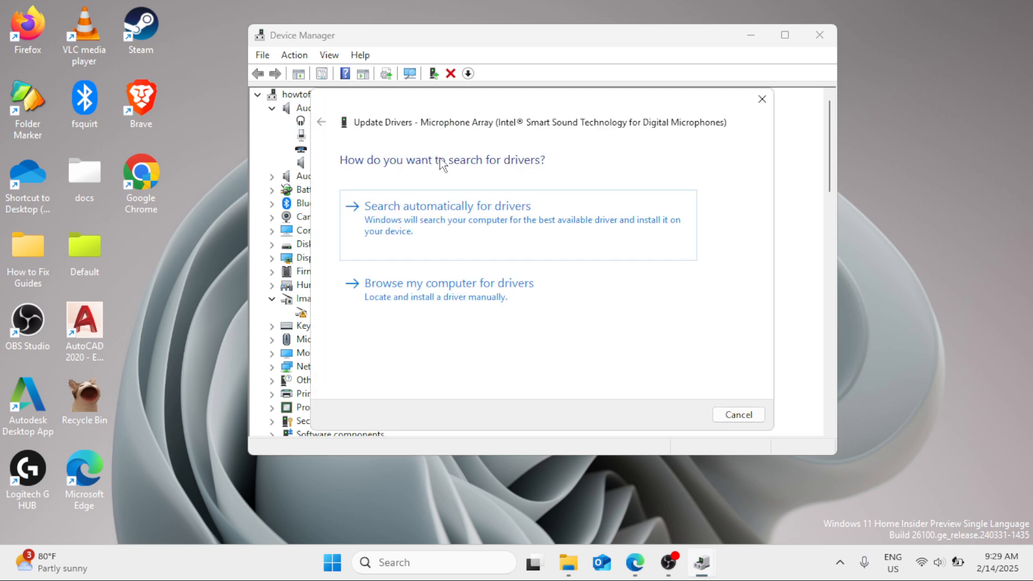
left_click(488, 237)
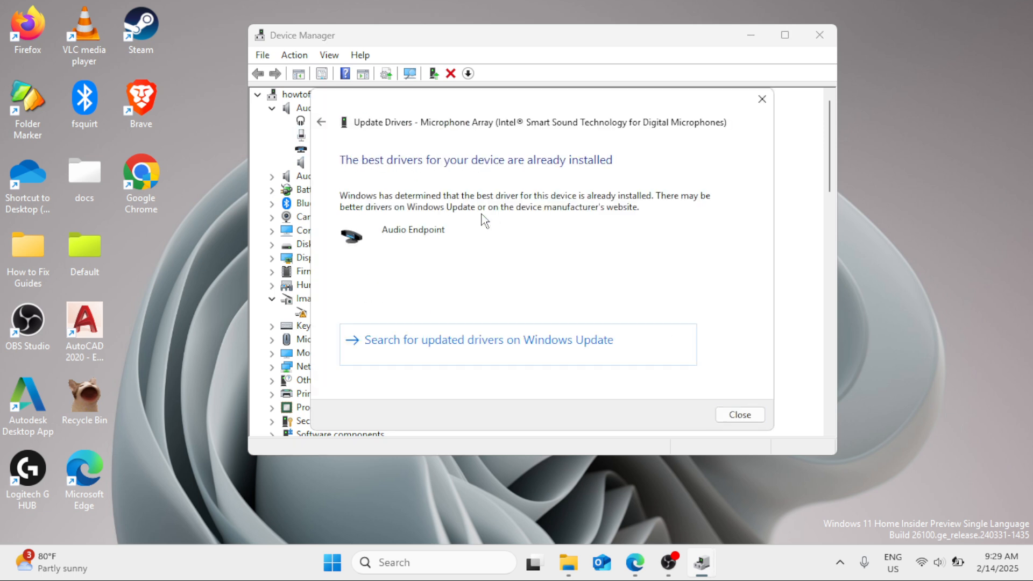
left_click(744, 416)
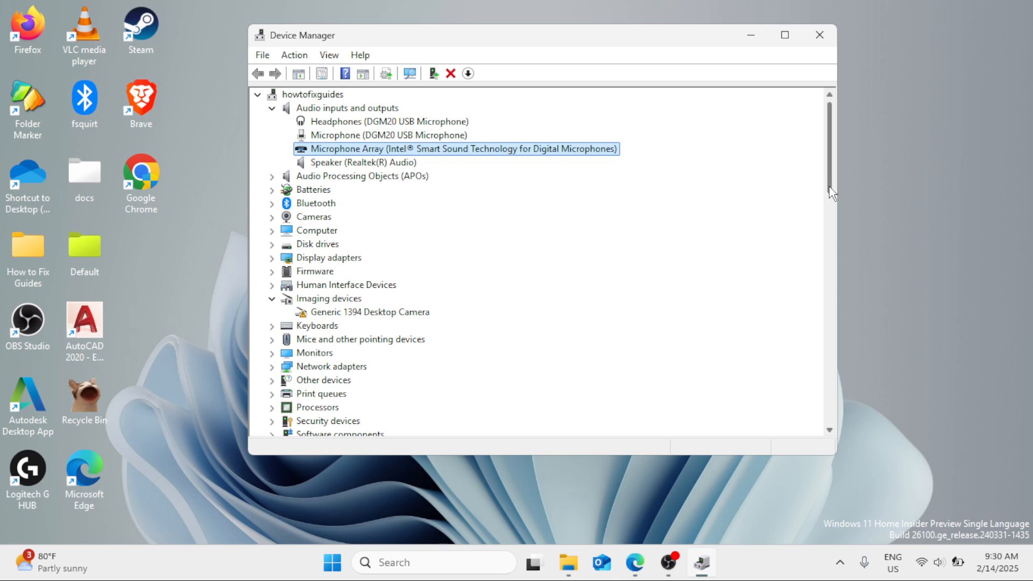
Step: Expand Sound, video and game controllers and update the Realtek(R) Audio driver by searching automatically
scroll(832, 209, "down", 2)
scroll(832, 210, "down", 3)
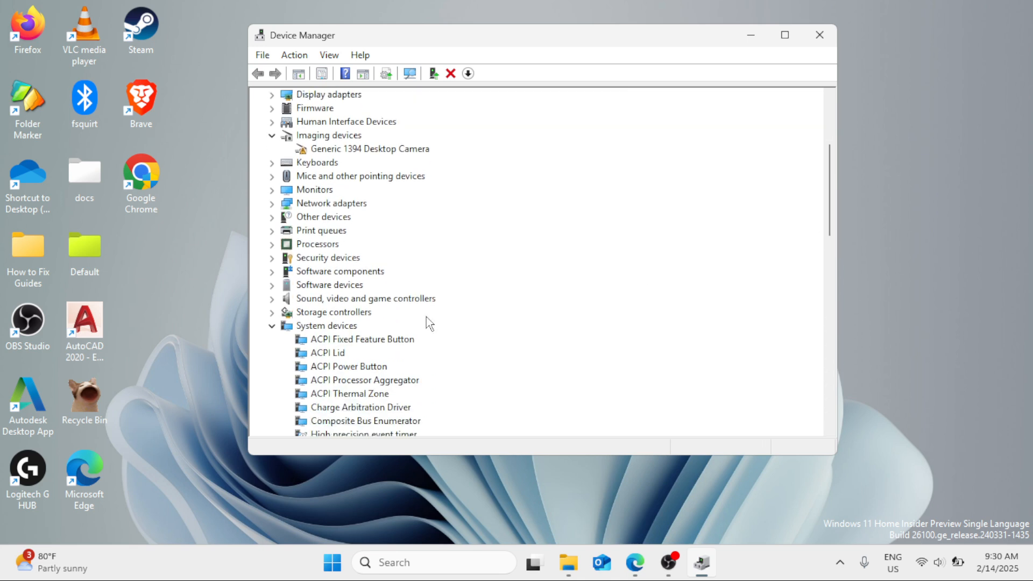
left_click(272, 299)
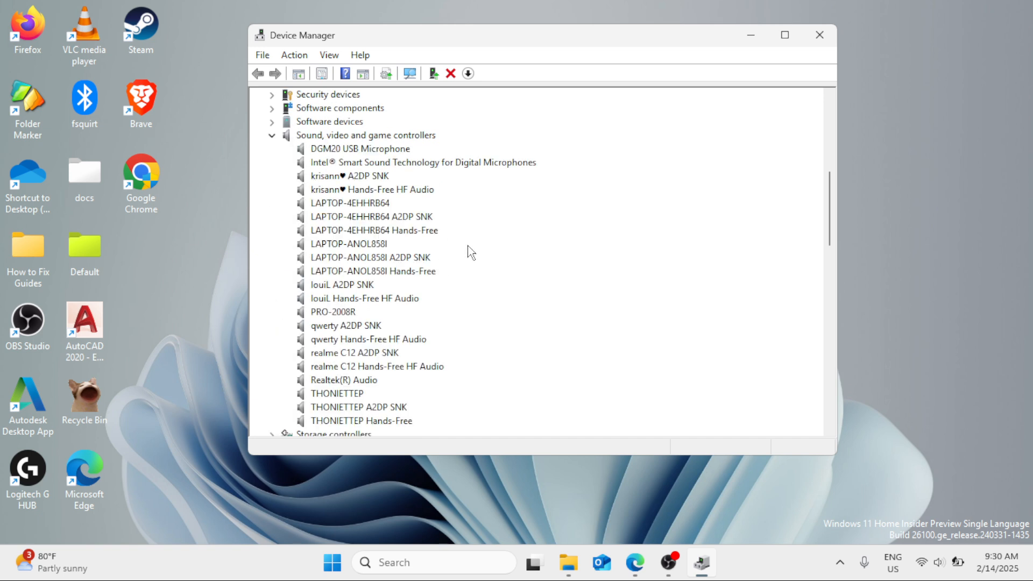
scroll(471, 253, "down", 1)
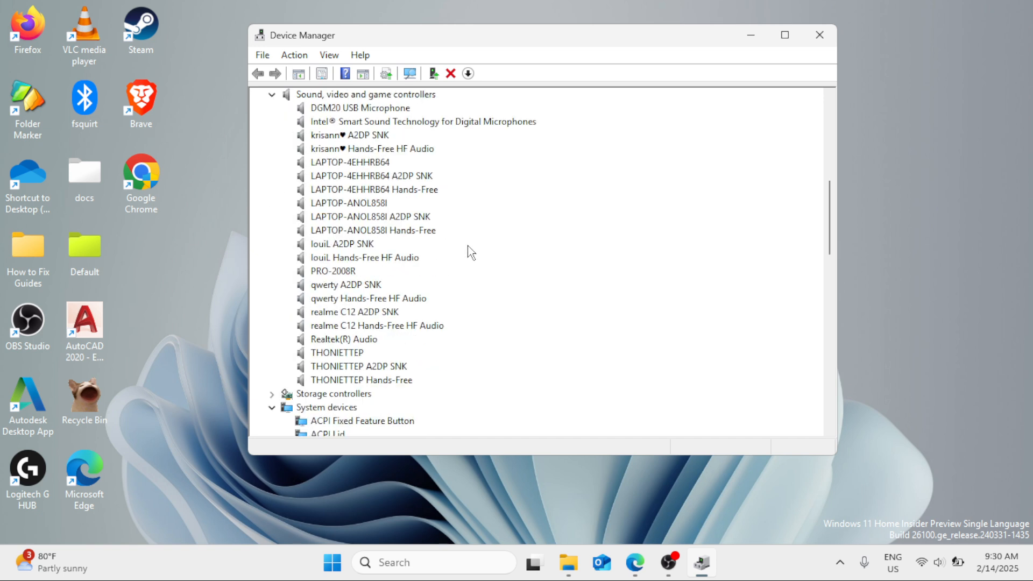
left_click(339, 340)
right_click(340, 345)
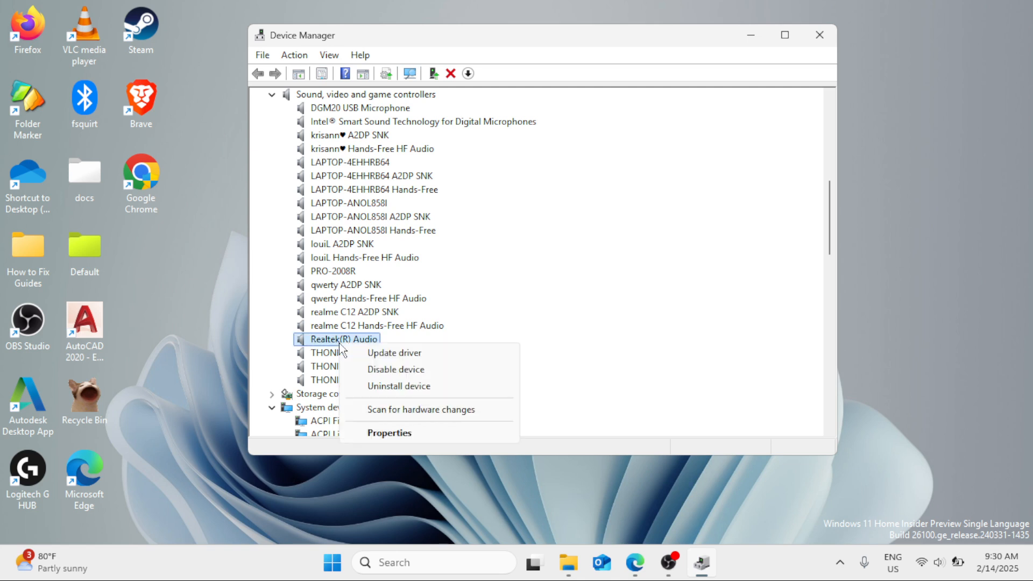
left_click(474, 354)
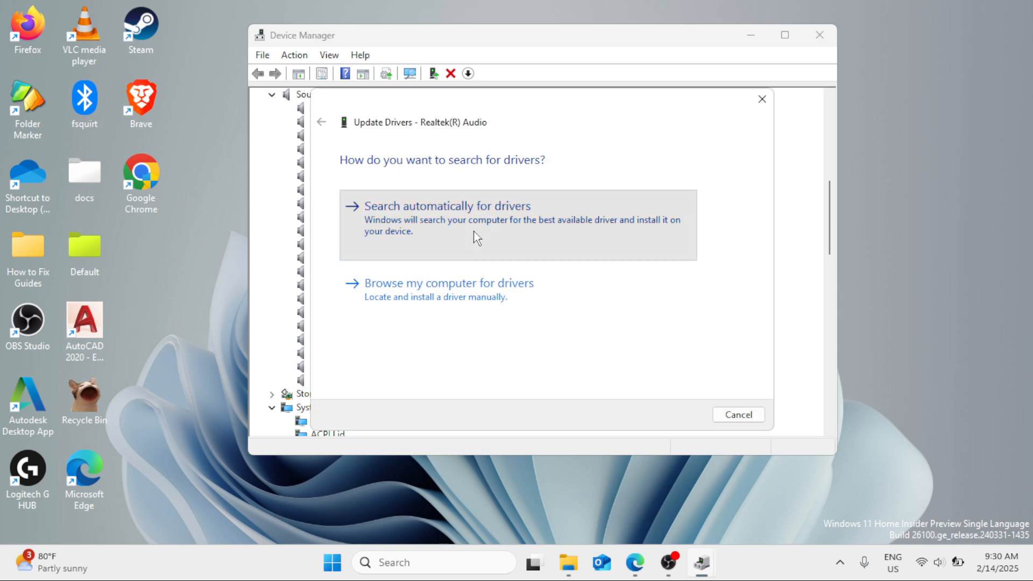
left_click(476, 237)
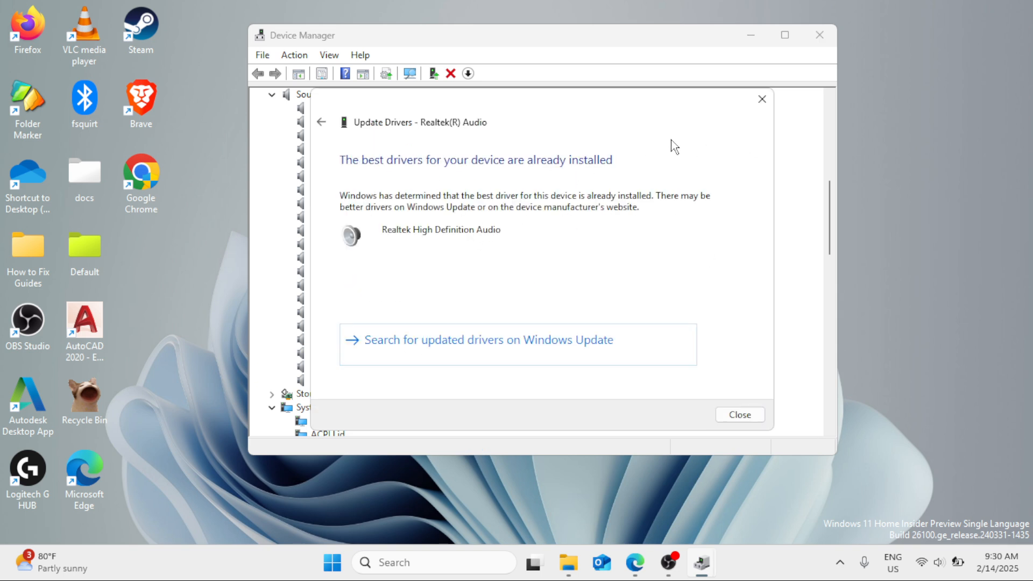
left_click(748, 419)
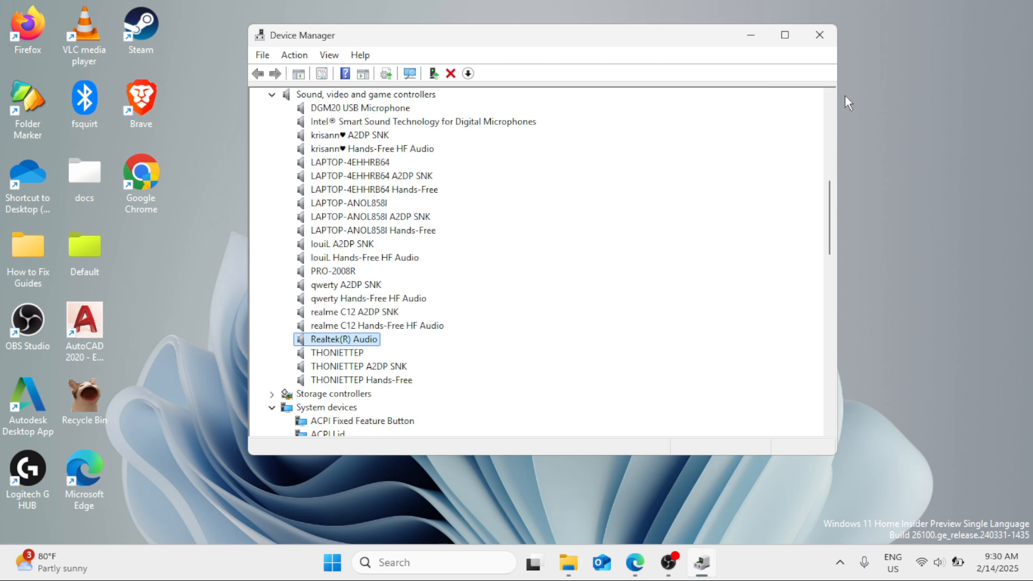
Step: Close Device Manager
left_click(814, 30)
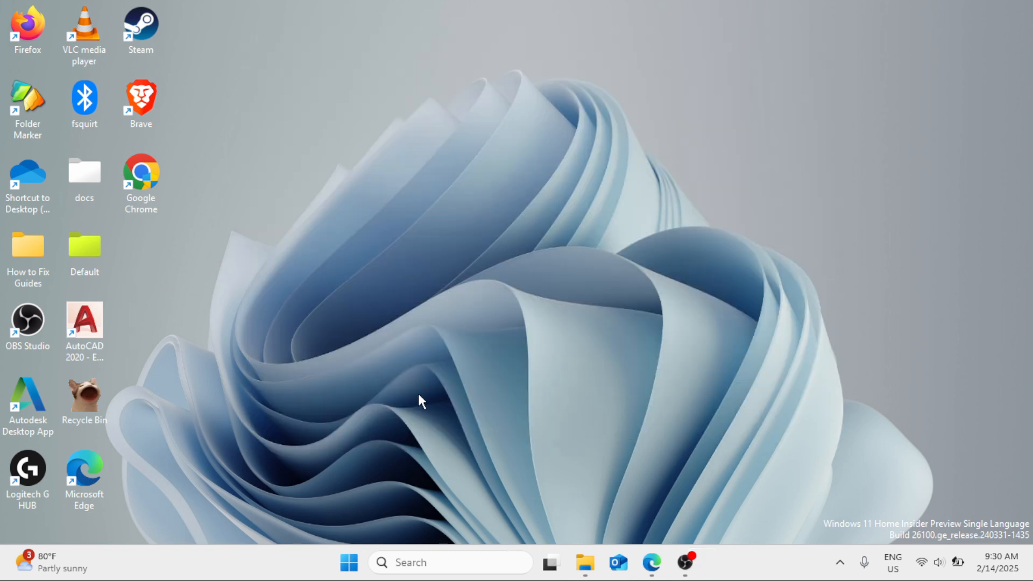
right_click(347, 565)
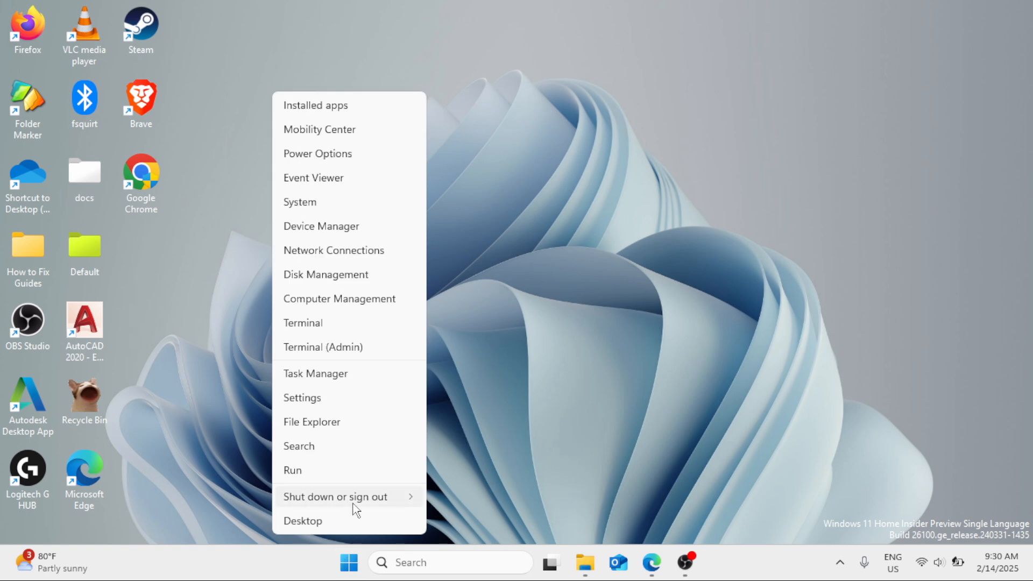
mouse_move(355, 502)
left_click(631, 298)
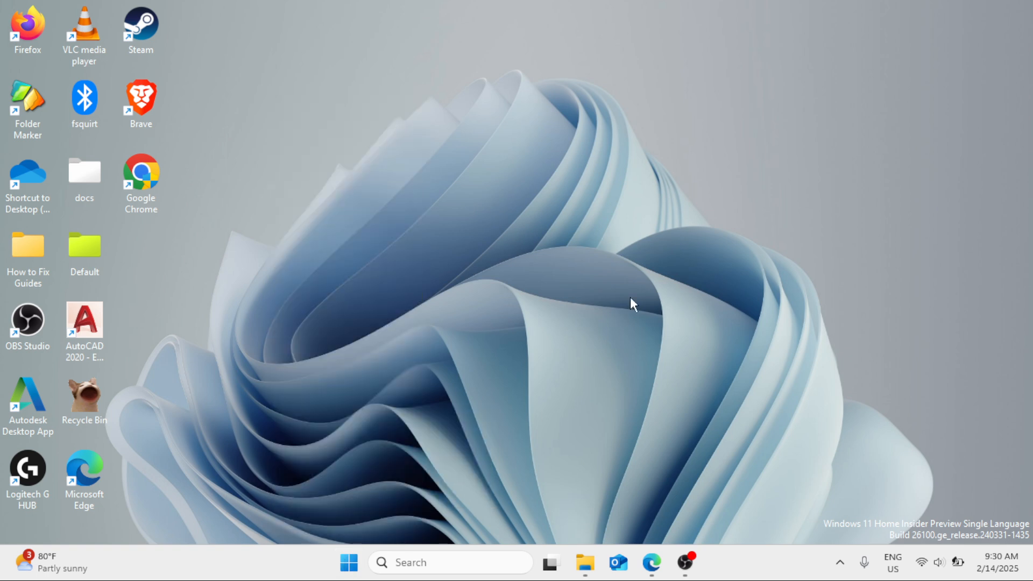